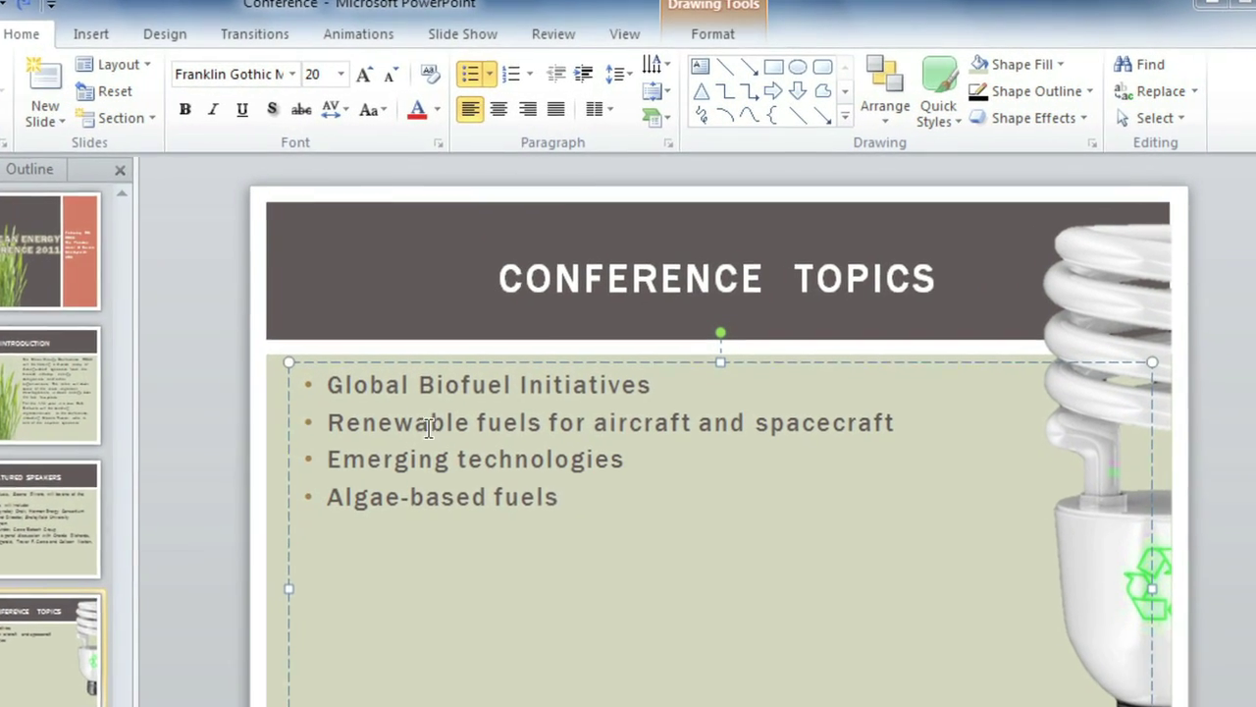
# Apply hollow square bullets to the four topic lines, then switch them to 1. 2. 3. numbering.
pyautogui.moveTo(266, 426); pyautogui.dragTo(533, 580)
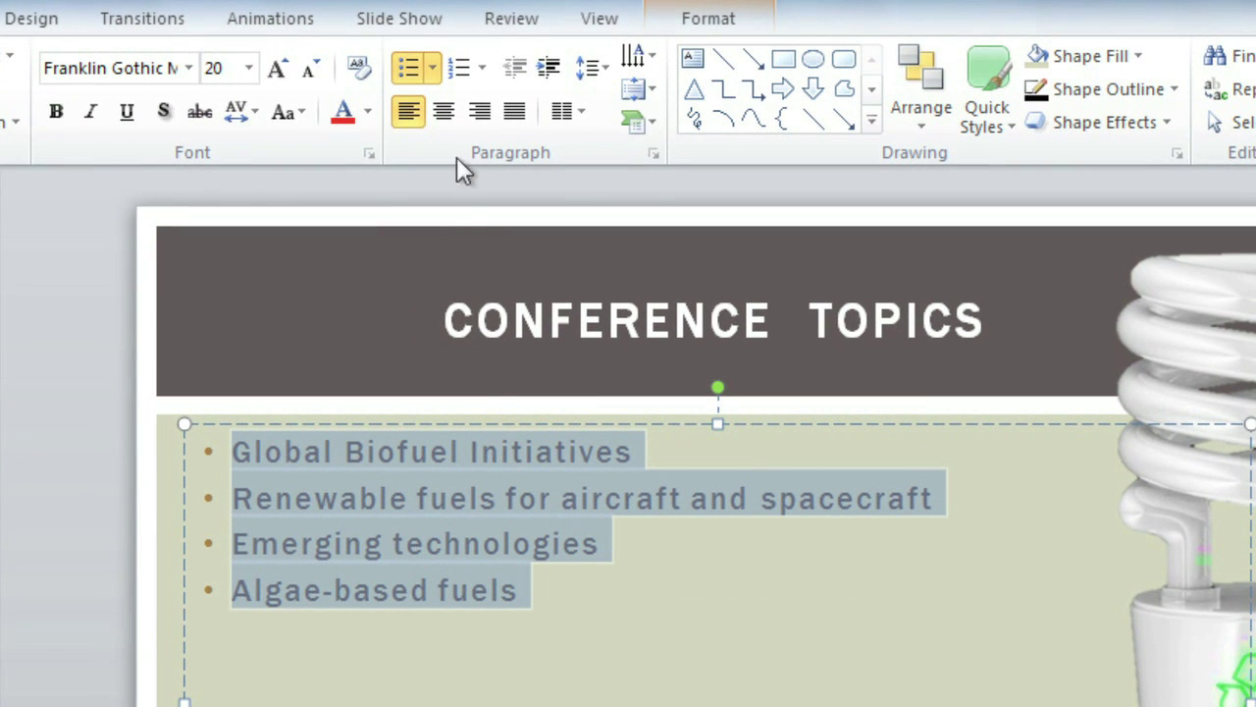
pyautogui.click(430, 72)
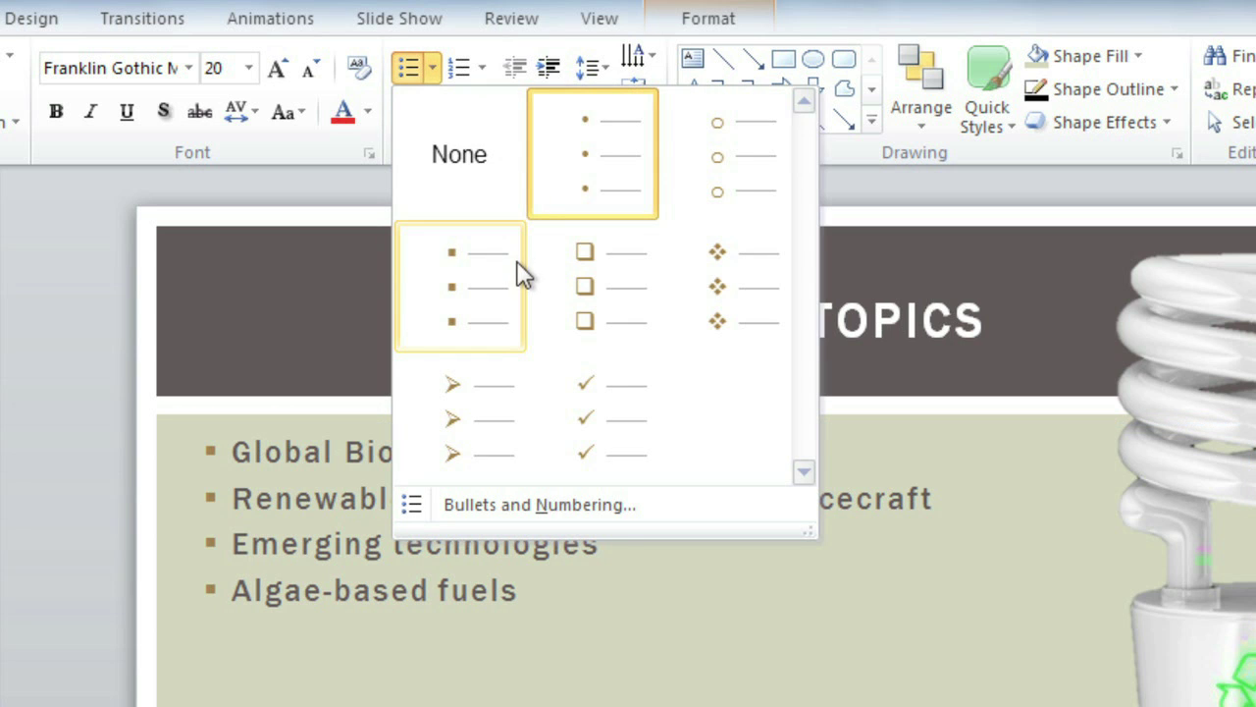
pyautogui.click(586, 272)
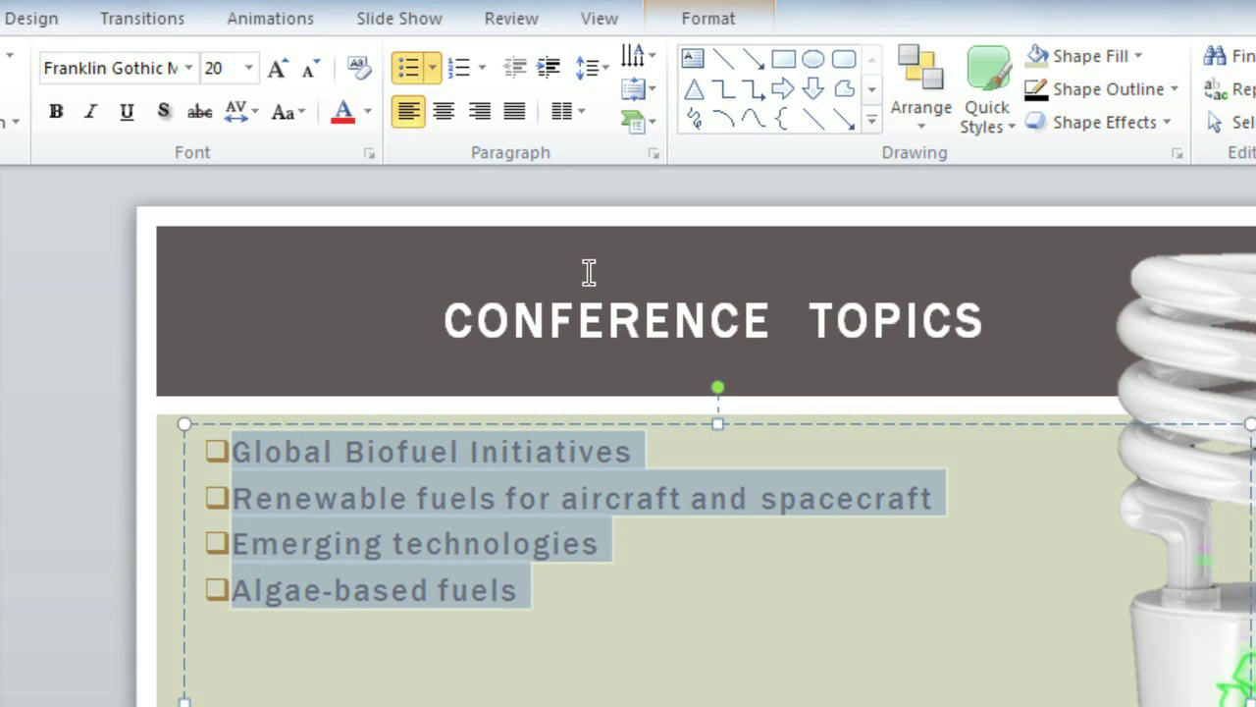
pyautogui.click(480, 69)
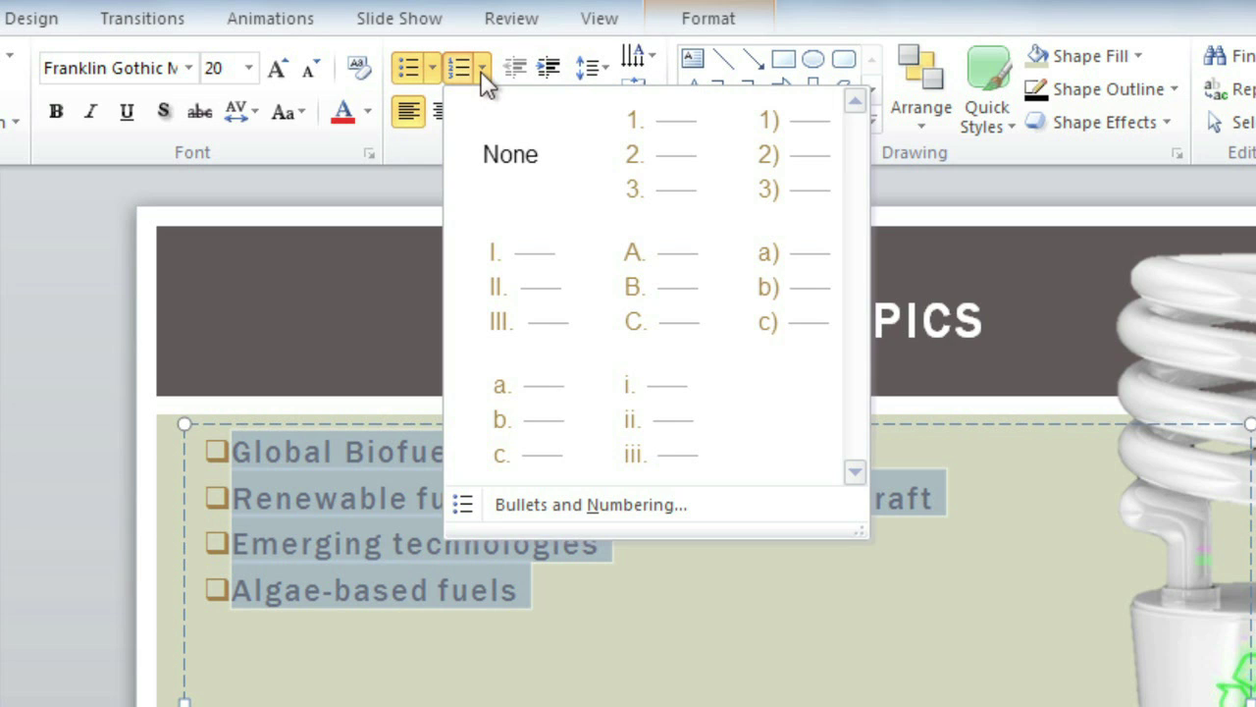
pyautogui.click(626, 127)
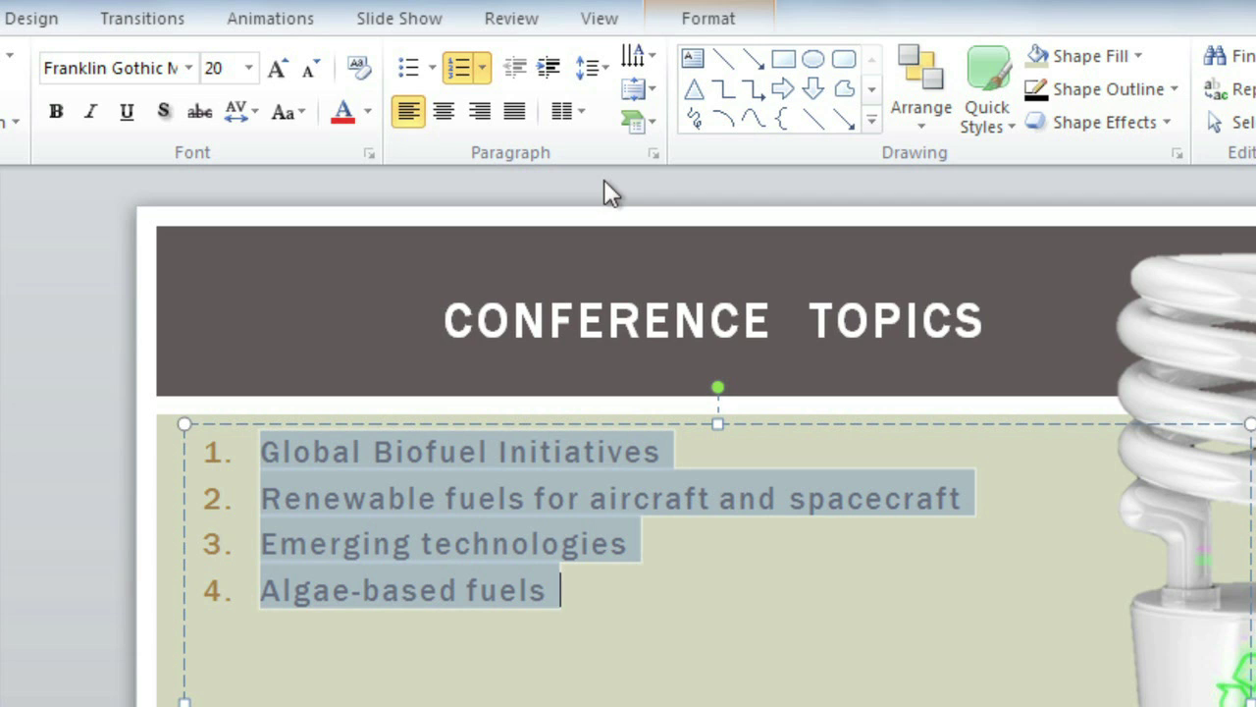
# In Bullets and Numbering, set the topic list's Start at value to 5.
pyautogui.click(482, 69)
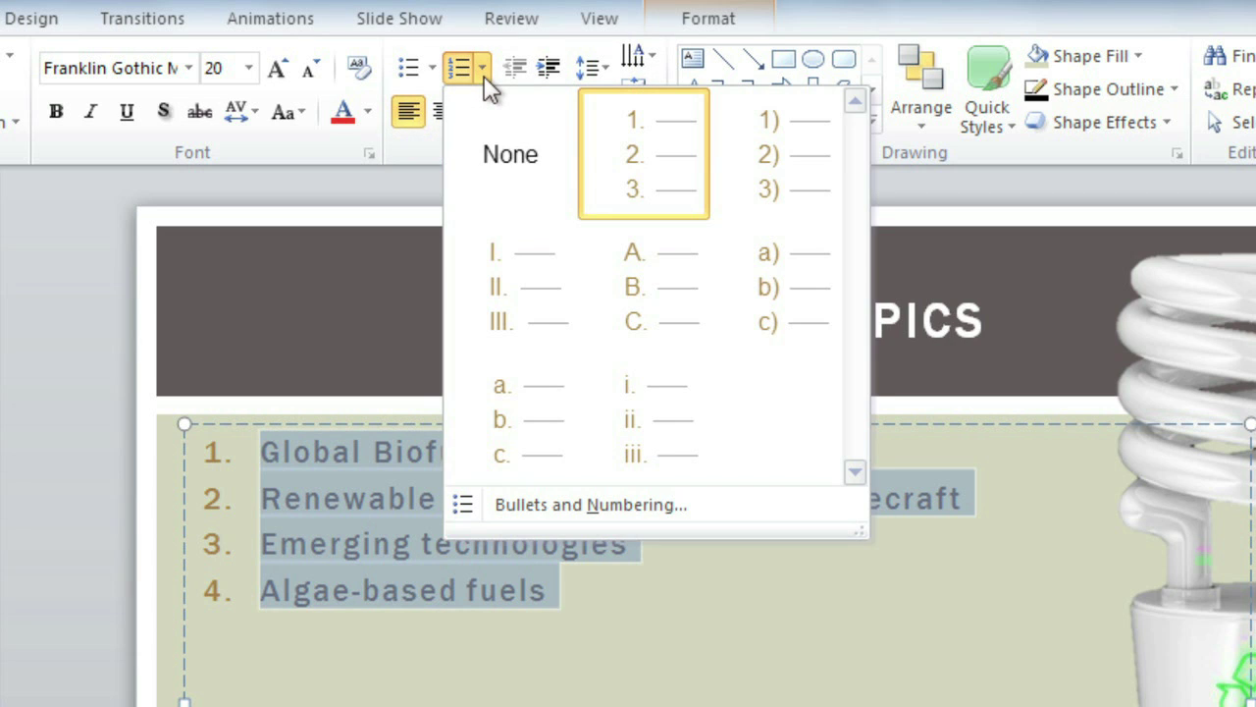
pyautogui.click(557, 504)
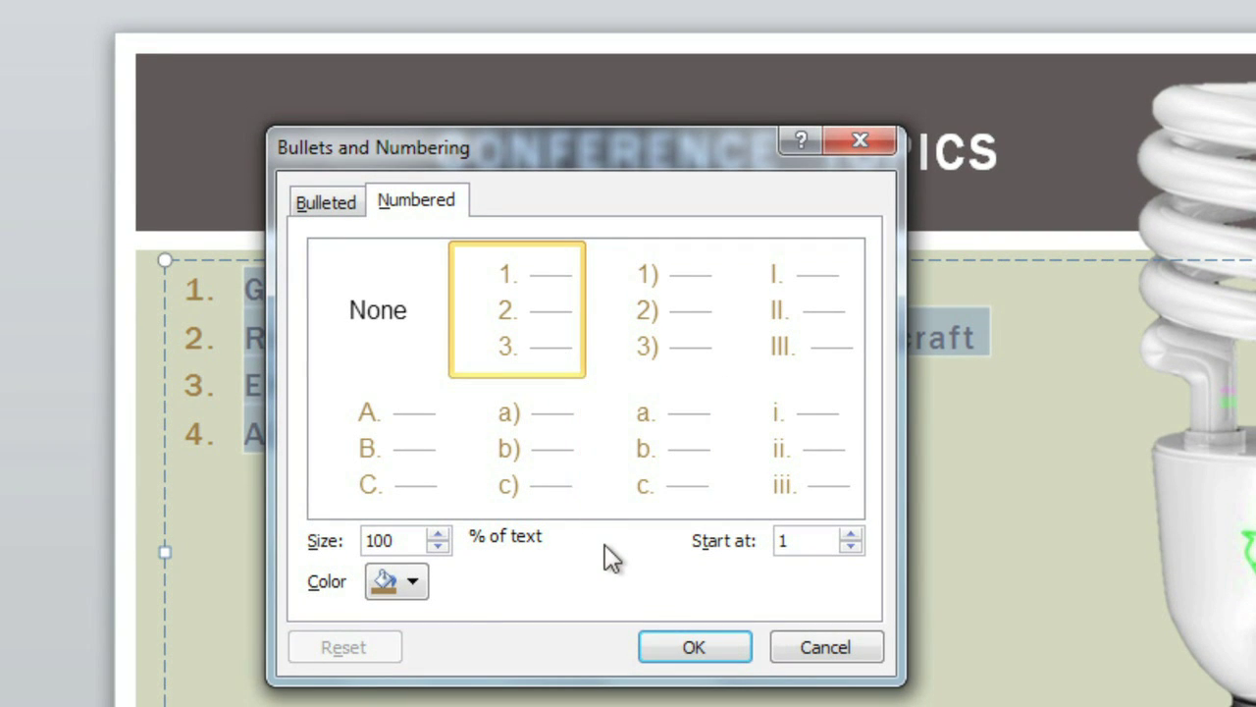
pyautogui.click(849, 538)
pyautogui.click(850, 538)
pyautogui.click(850, 537)
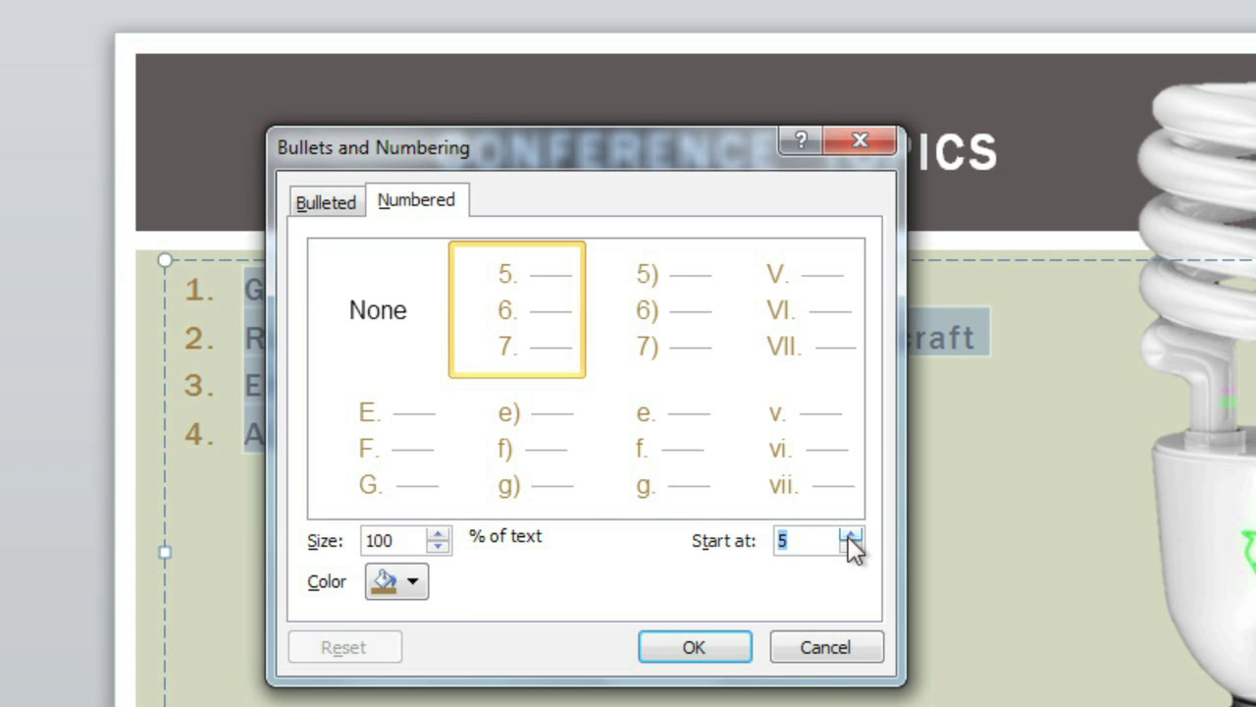
pyautogui.click(707, 640)
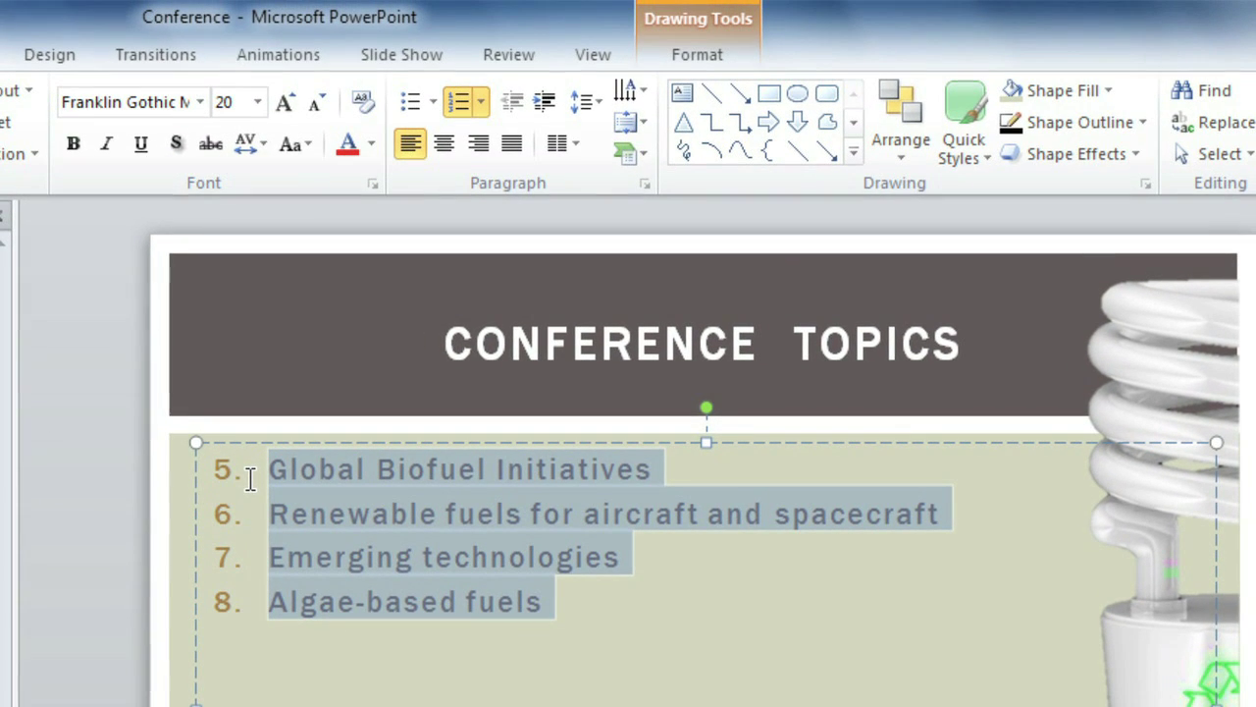
# Open the Bulleted tab of Bullets and Numbering for the topic list.
pyautogui.click(433, 104)
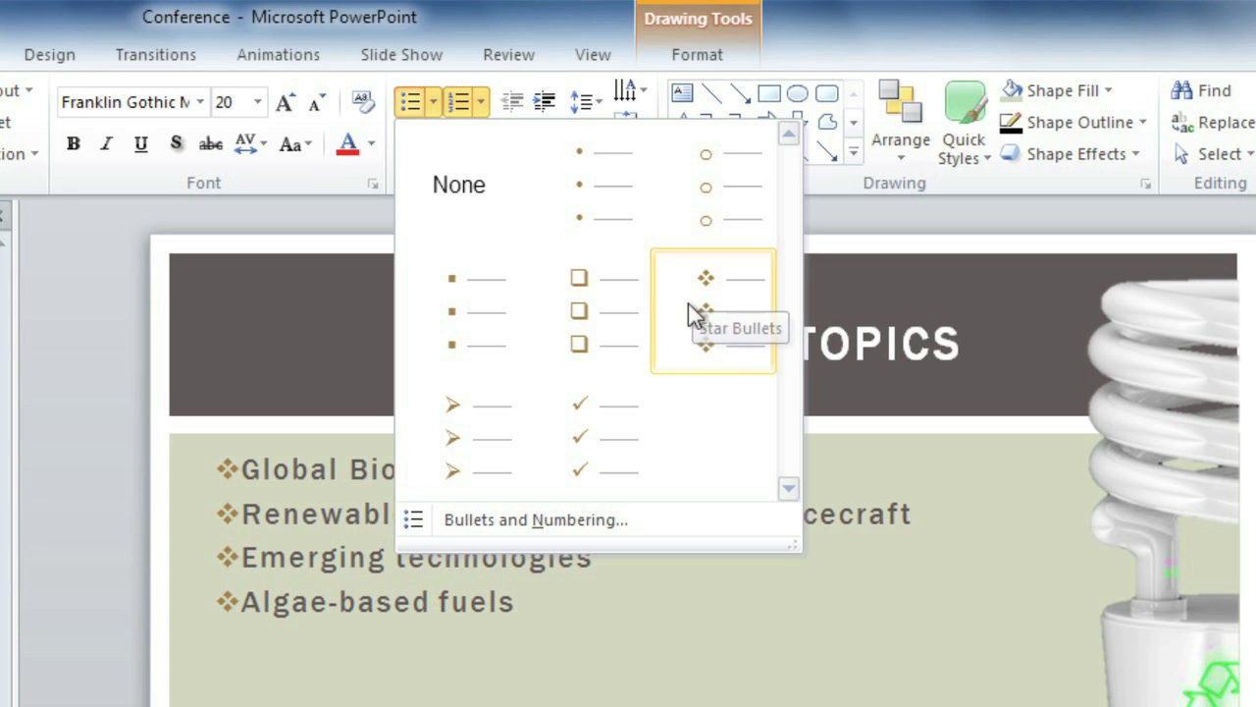
pyautogui.click(530, 526)
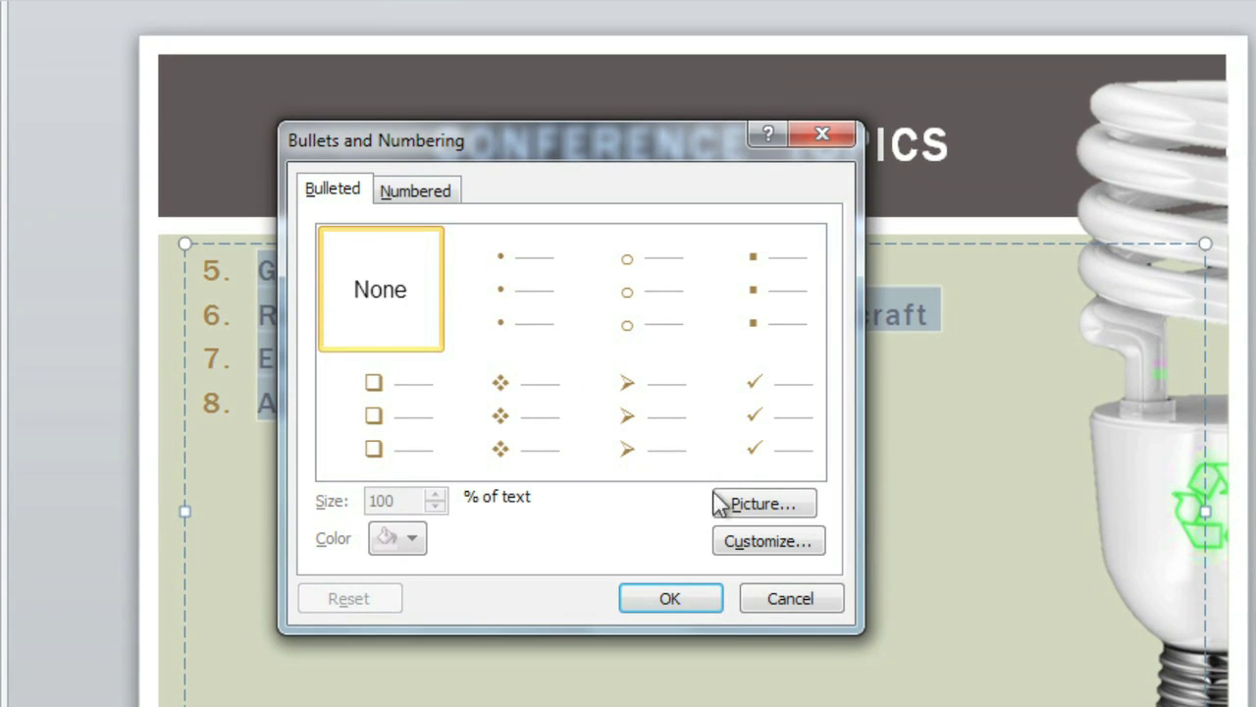
# Choose the Wingdings circled right-arrow, character code 220, as the custom bullet symbol.
pyautogui.click(746, 546)
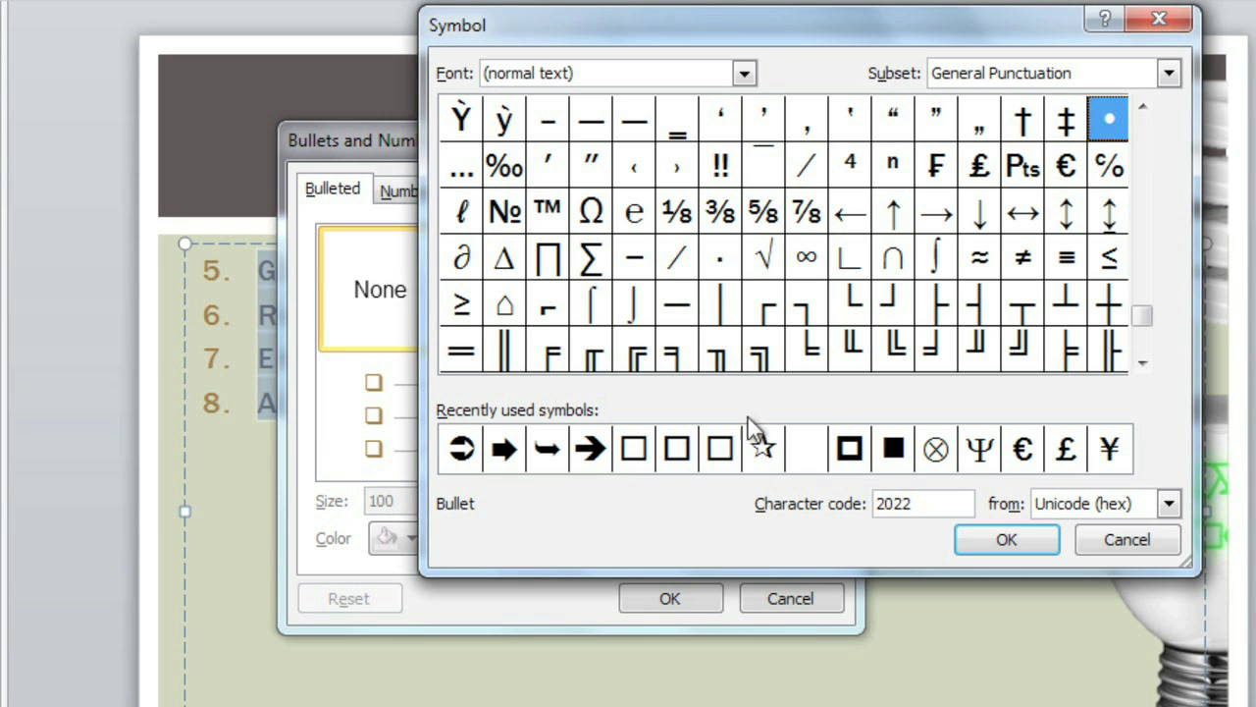
pyautogui.click(745, 75)
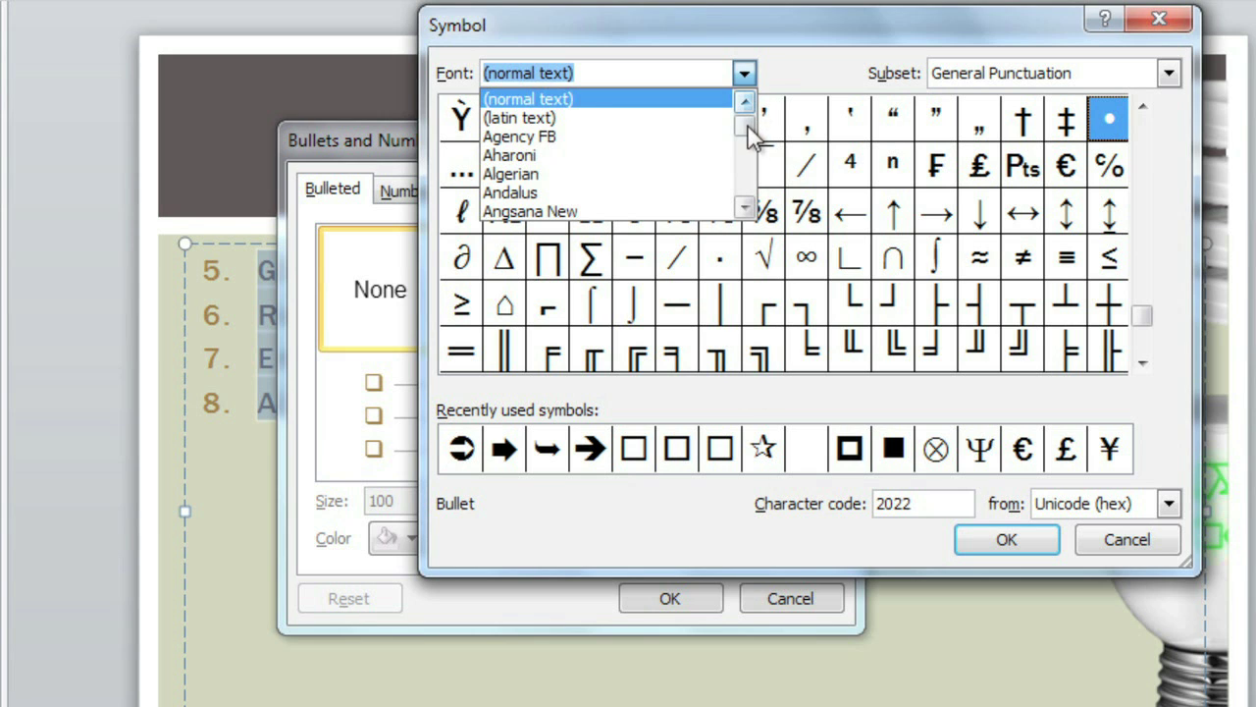
pyautogui.moveTo(751, 137); pyautogui.dragTo(748, 183)
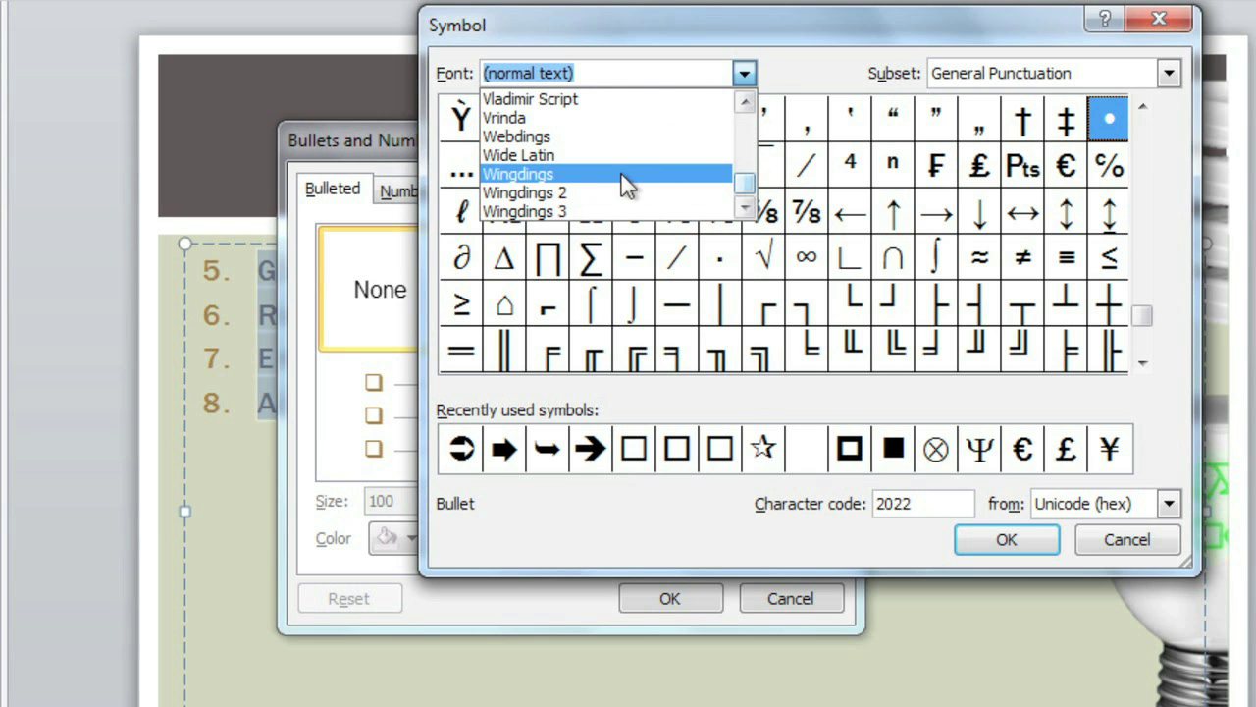
pyautogui.click(577, 182)
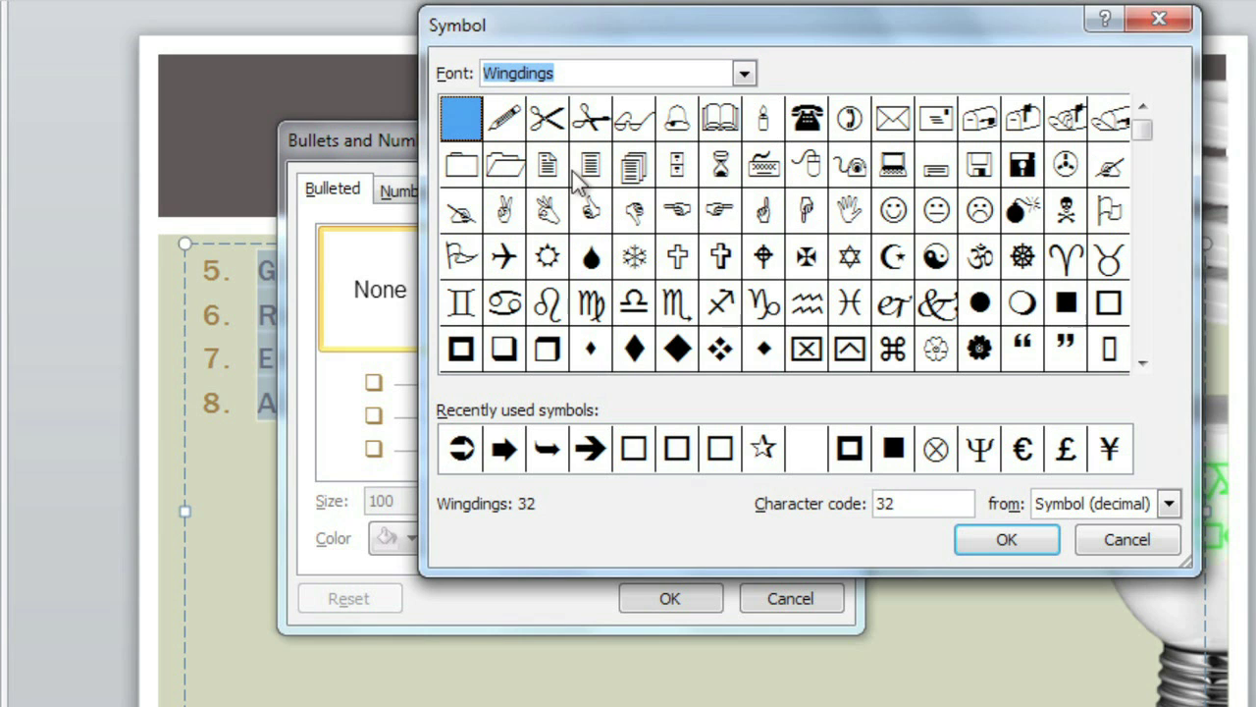
pyautogui.click(1143, 365)
pyautogui.tripleClick(1143, 365)
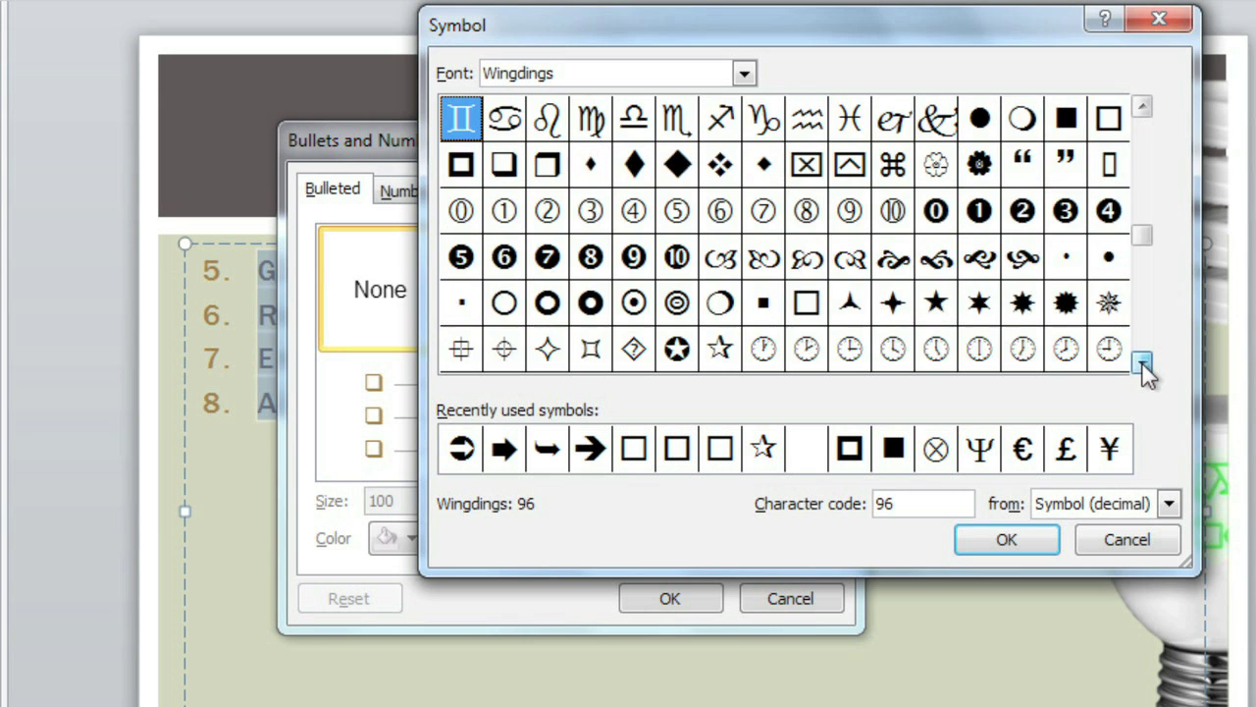
pyautogui.doubleClick(1144, 366)
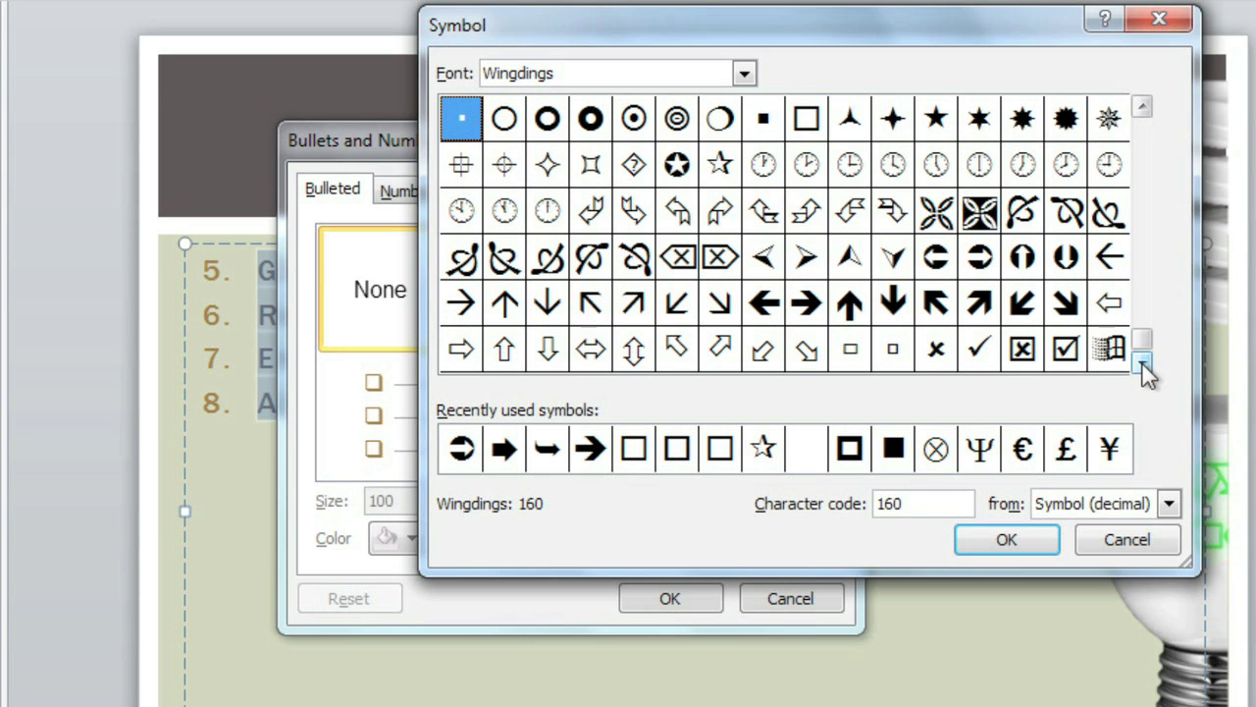
pyautogui.click(979, 263)
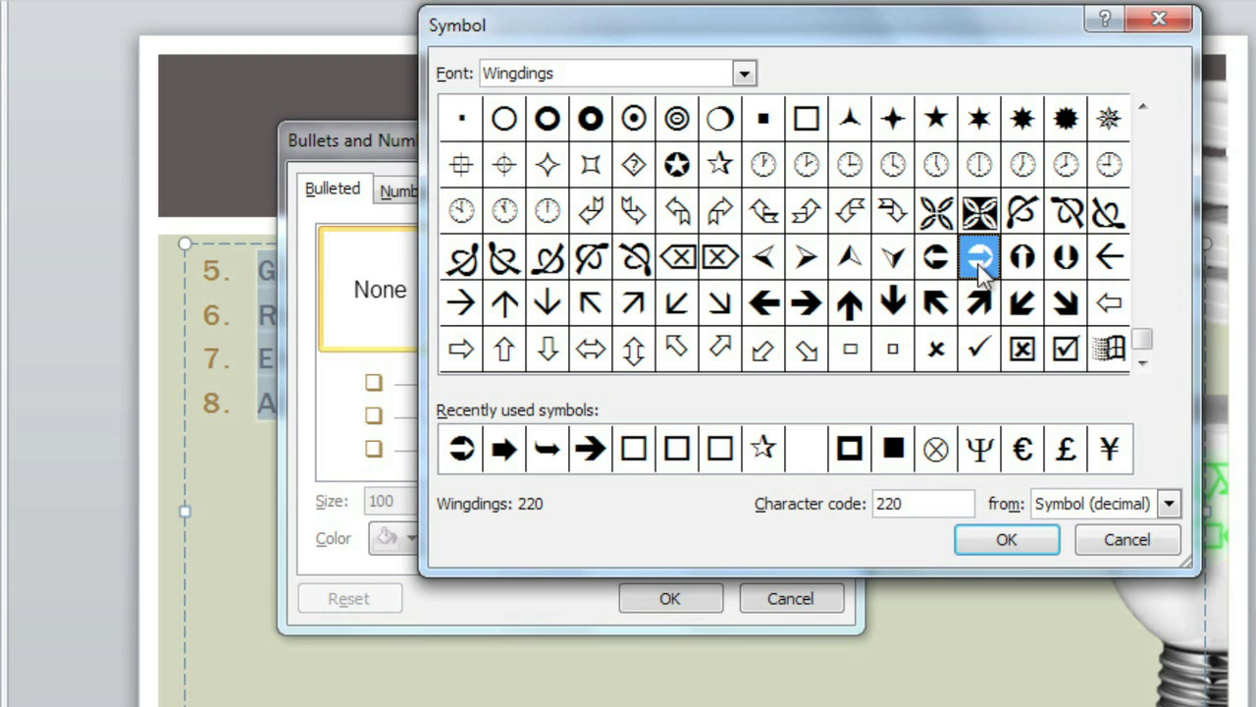
pyautogui.click(1003, 540)
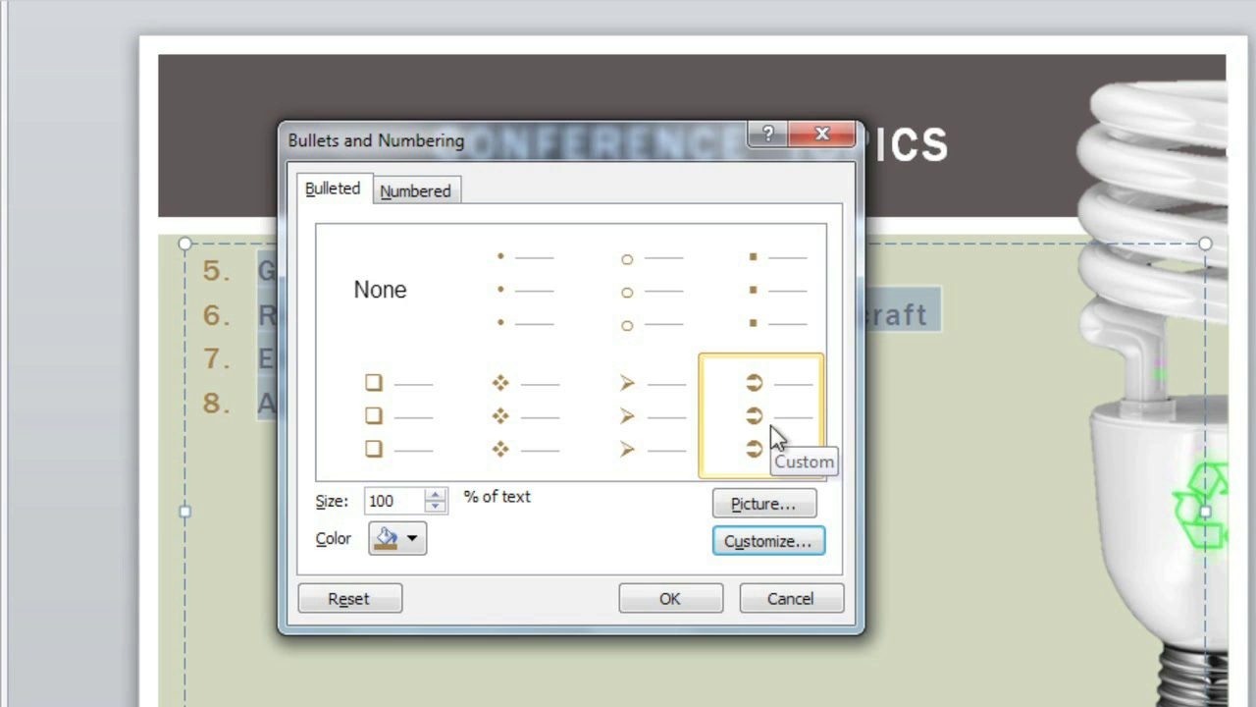
# Set the arrow bullet to 115% of text size with a reddish-brown colour.
pyautogui.click(437, 493)
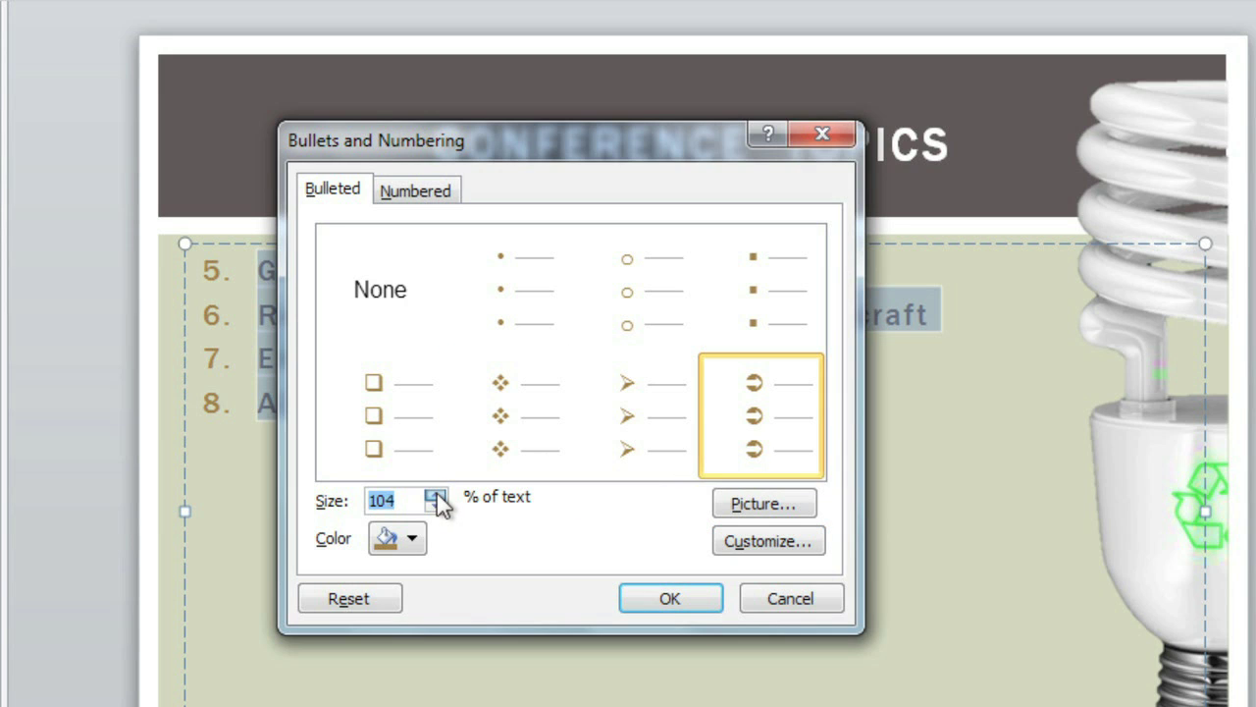
pyautogui.click(436, 493)
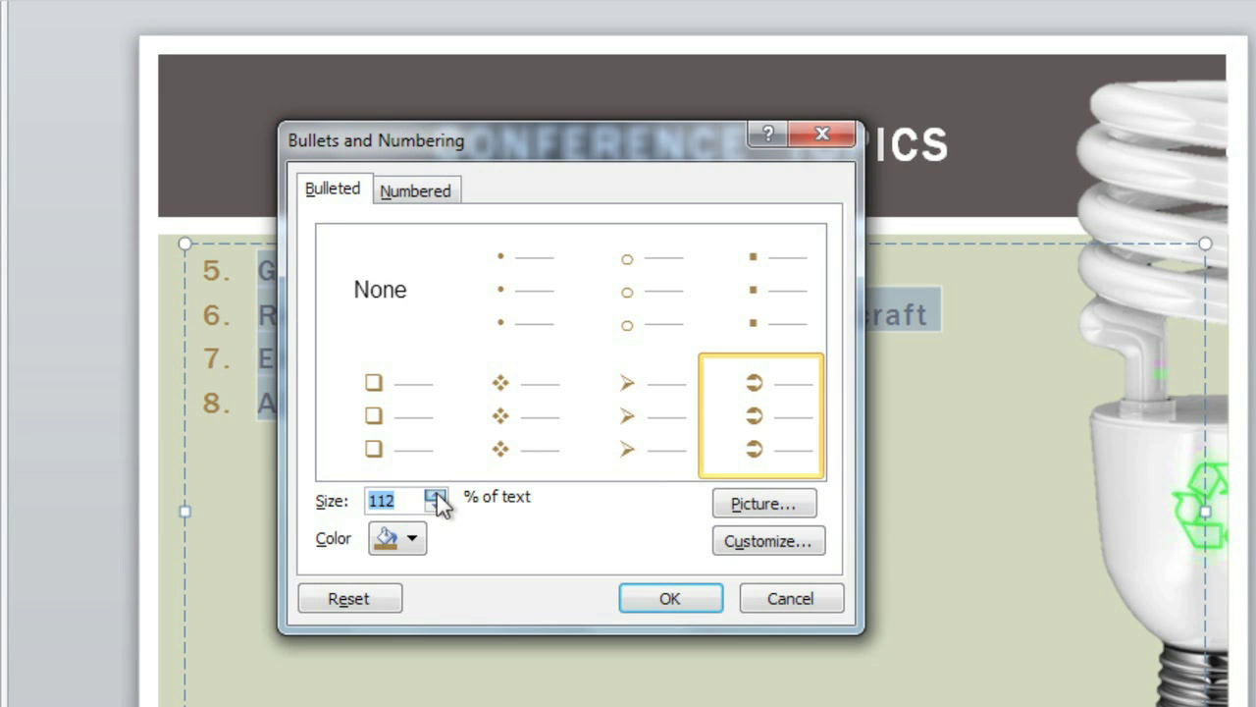
pyautogui.click(413, 545)
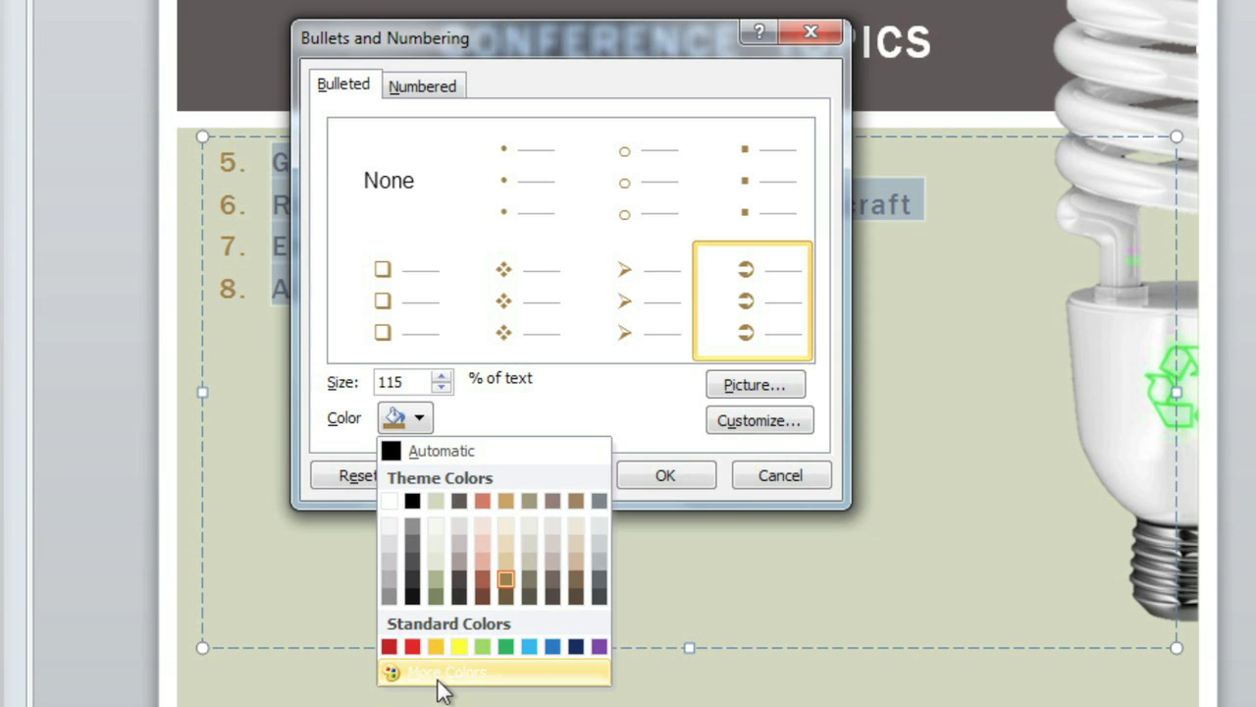
pyautogui.click(484, 580)
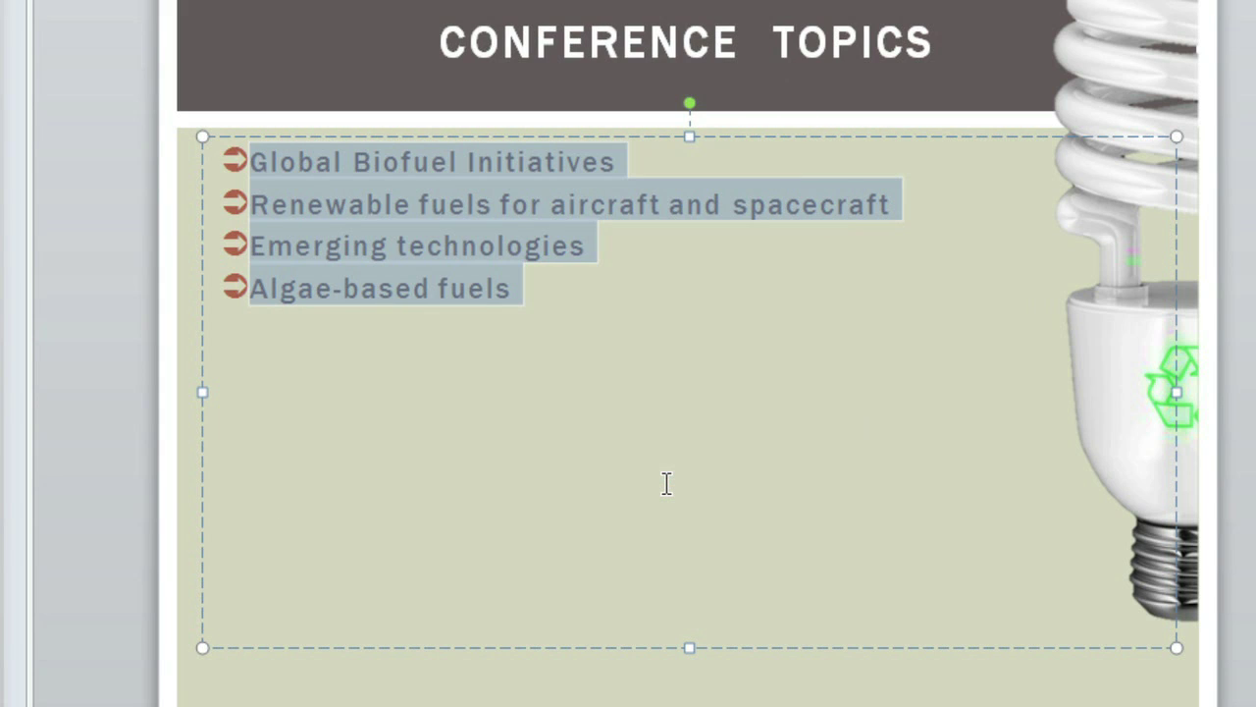
# Deselect the topic lines to check the reddish-brown arrow bullets on all four topics.
pyautogui.click(666, 483)
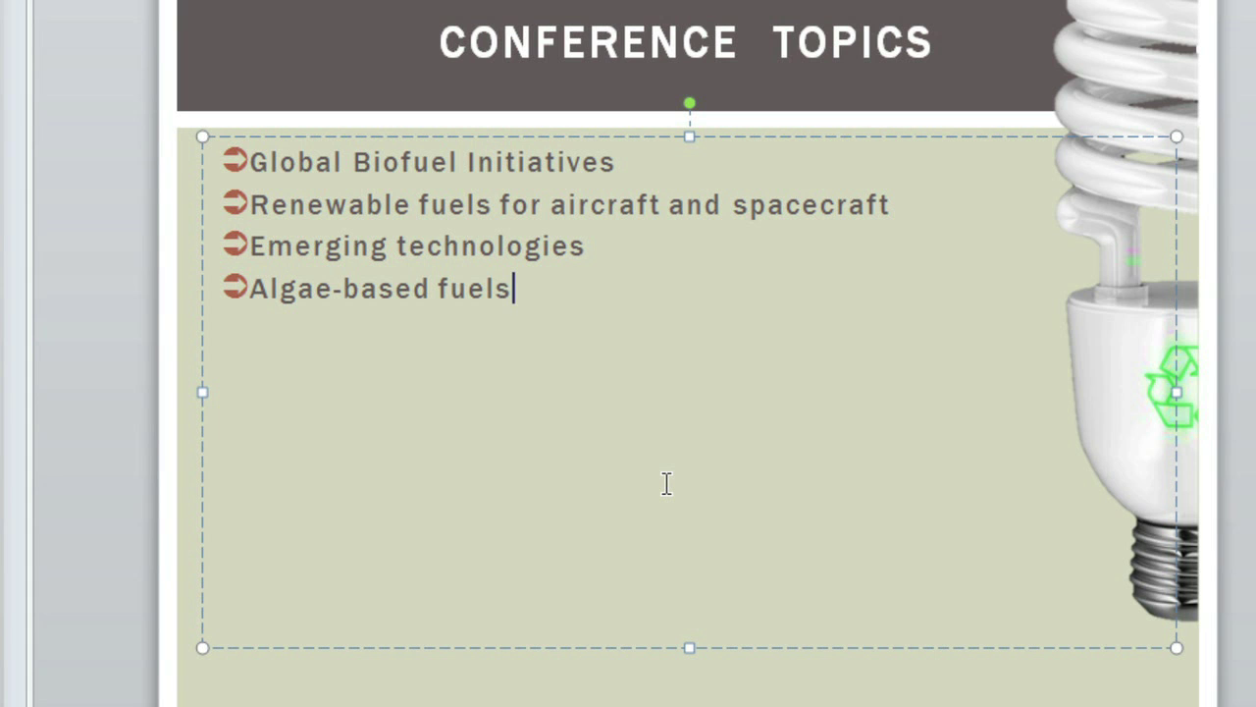